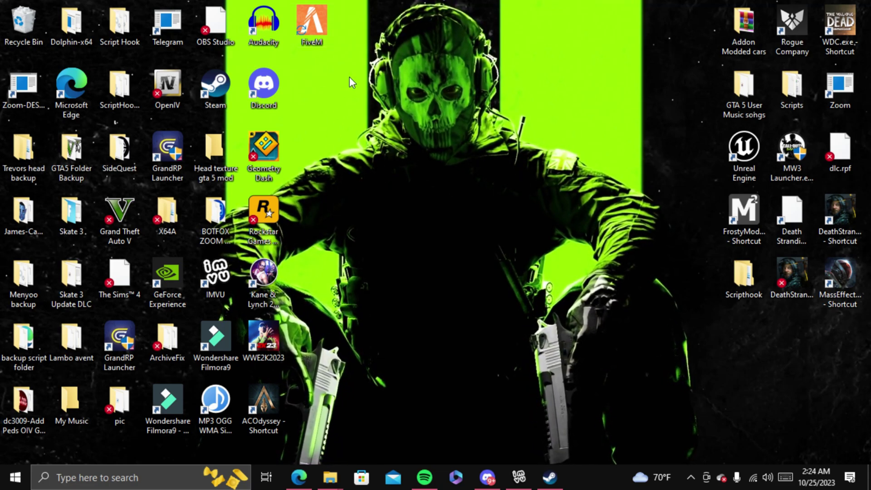
Go from the FiveM shortcut's file location into the FiveM Application Data folder
right_click(304, 21)
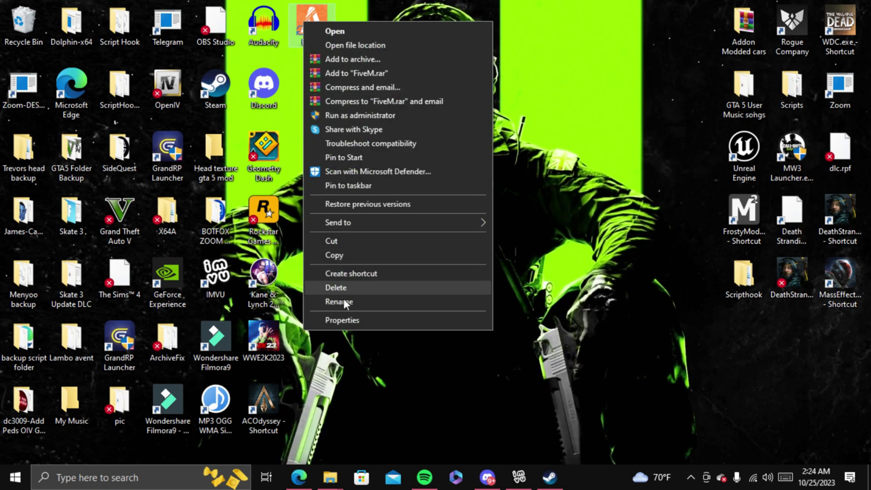
click(348, 318)
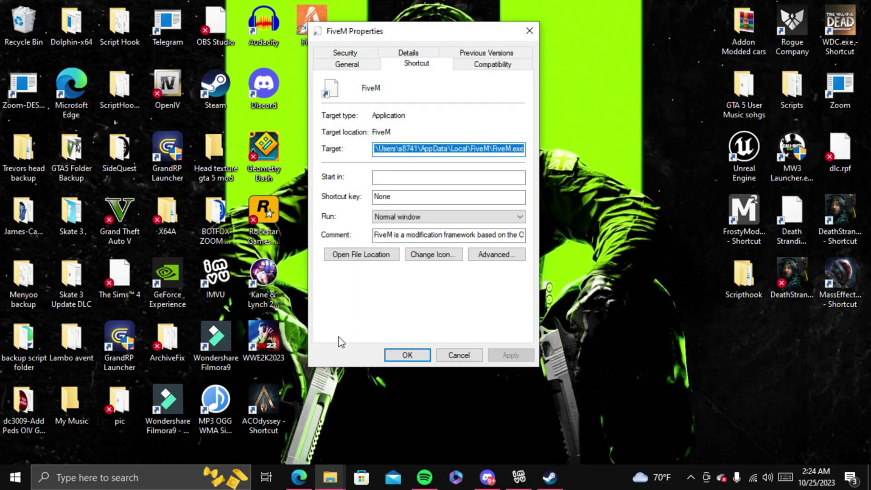
click(363, 255)
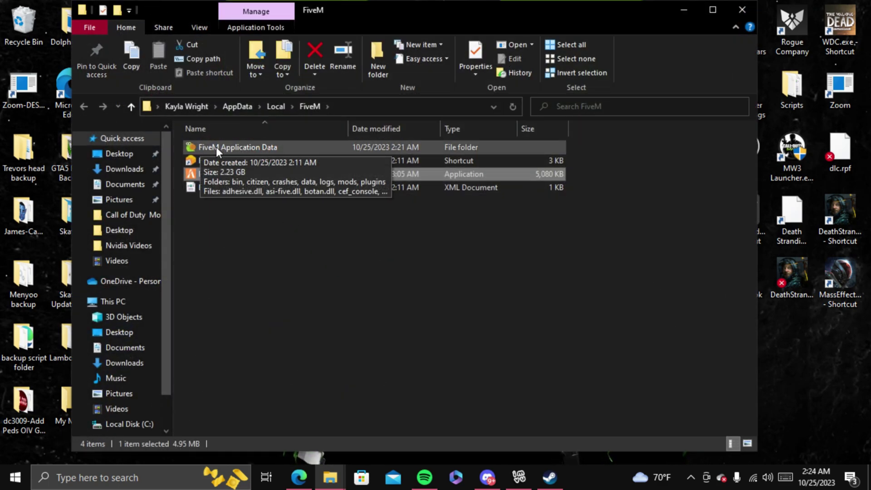
double_click(250, 148)
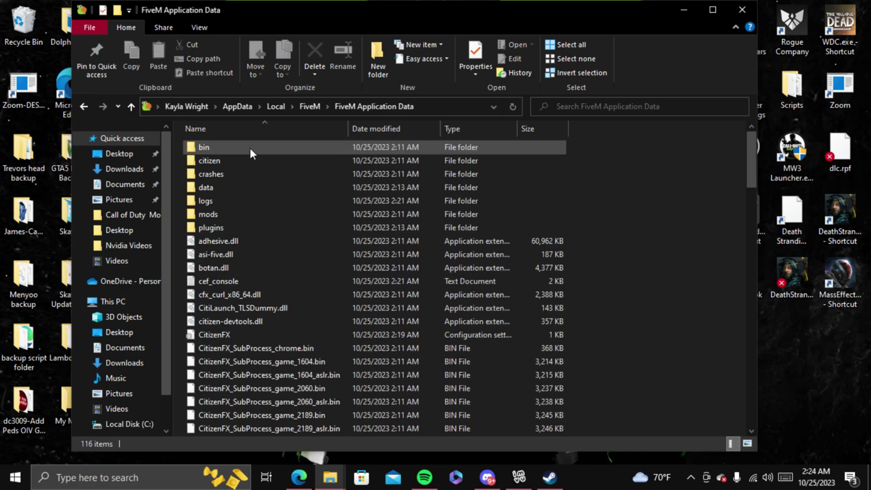
scroll(256, 316, down, 1)
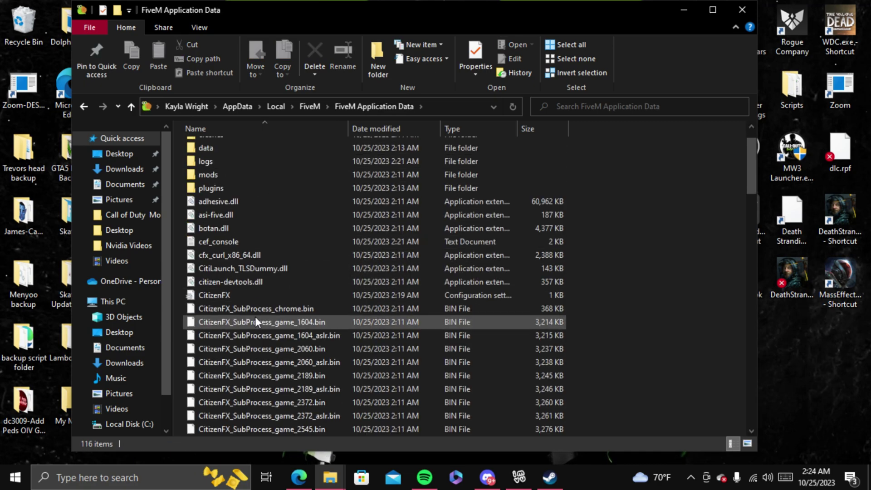
Open CitizenFX in Notepad and paste DisableNVSP=0 on a new line below IVPath
double_click(220, 299)
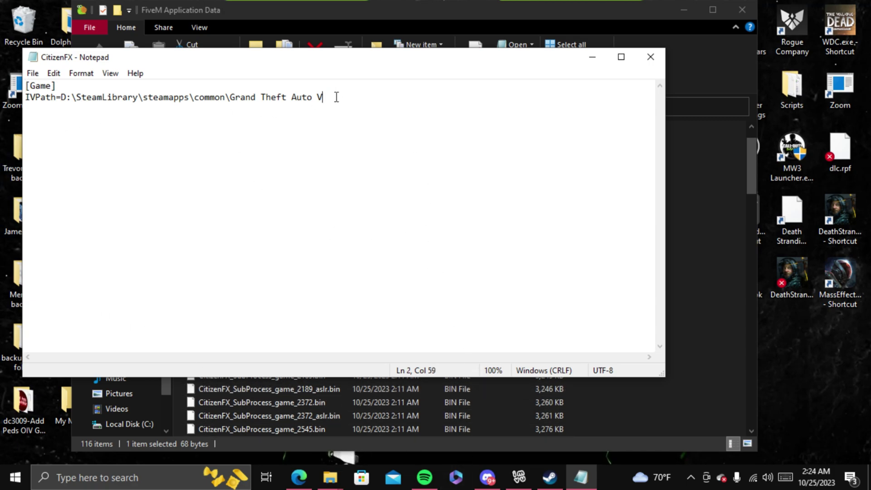
key(Return)
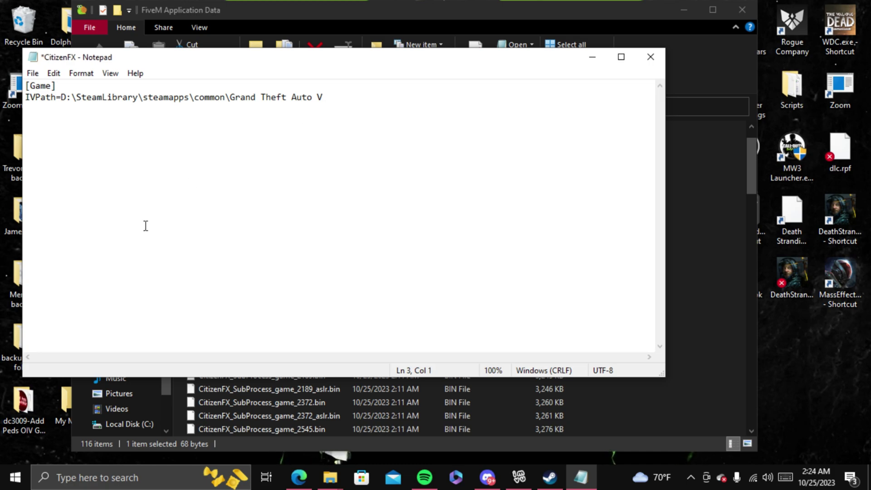
right_click(38, 117)
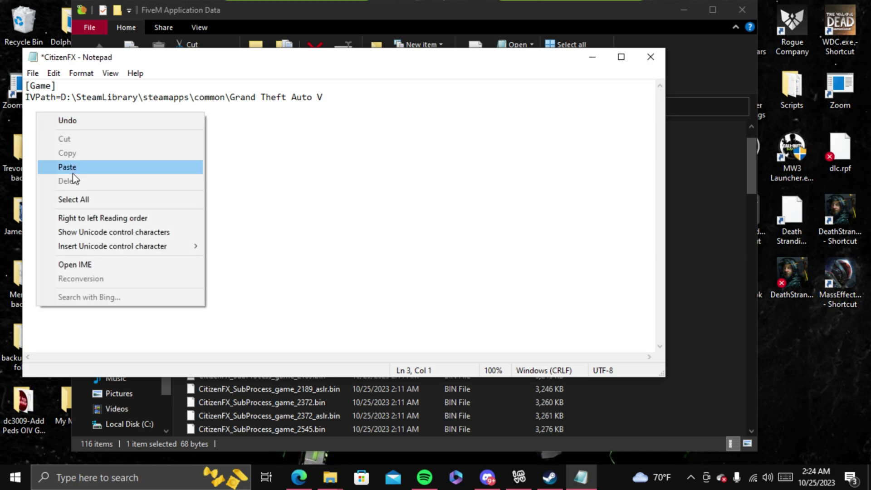
click(69, 169)
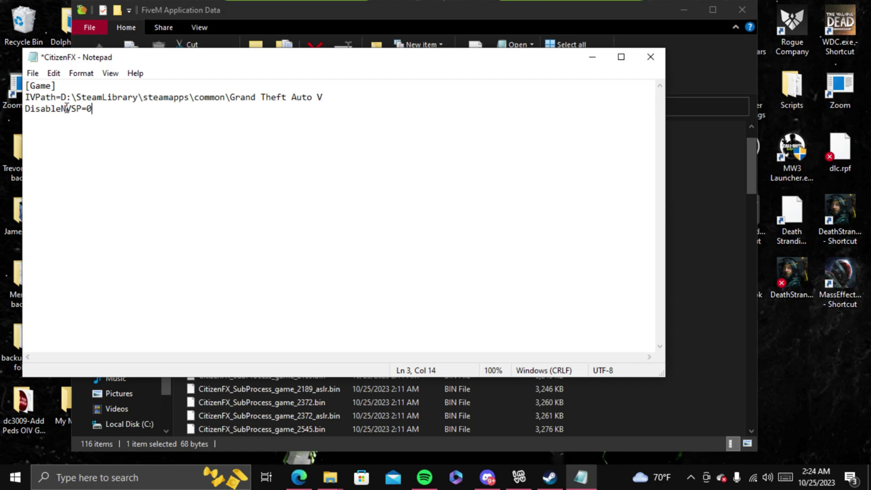
Save the CitizenFX file containing the new DisableNVSP=0 line
click(32, 73)
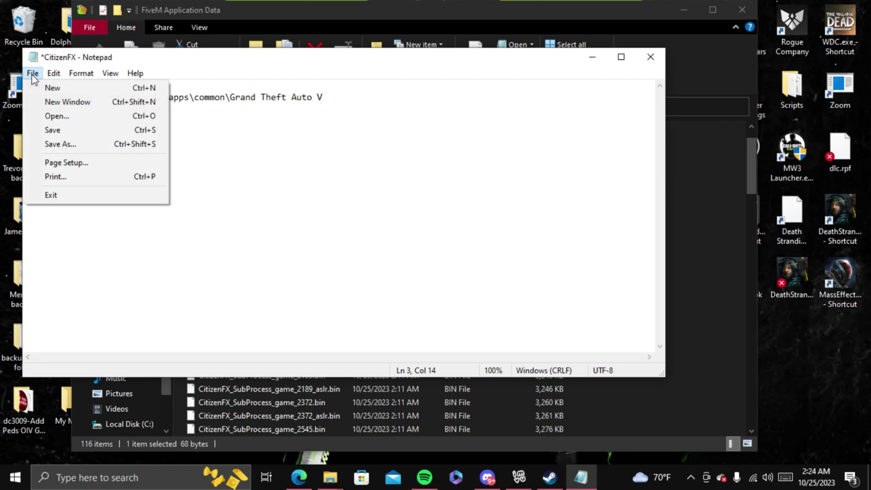
click(61, 132)
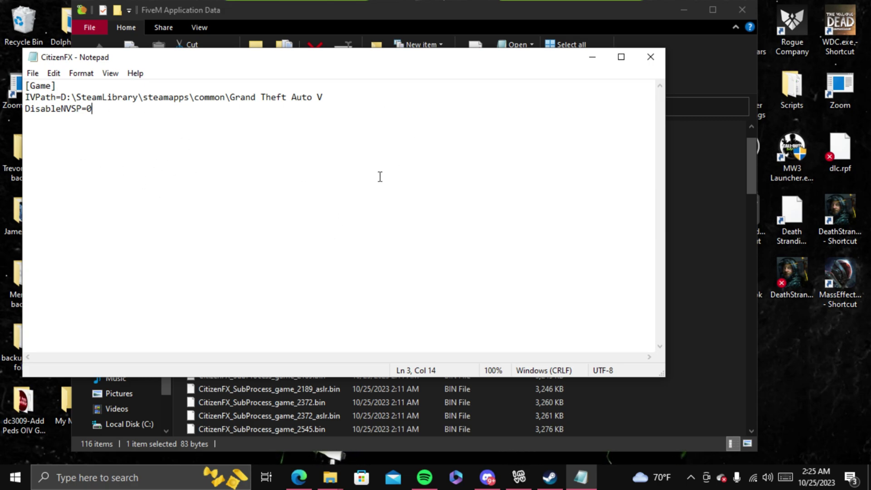
click(33, 73)
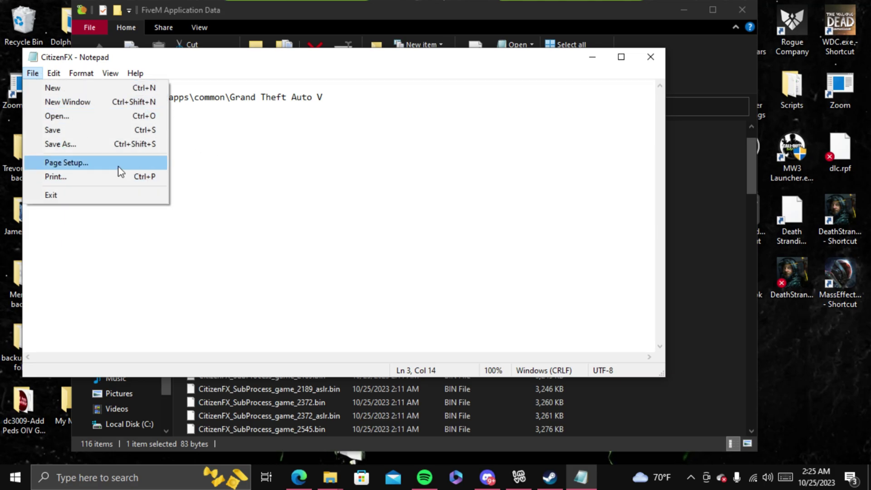
click(223, 165)
Close Notepad, Explorer and FiveM Properties, then launch FiveM from its desktop shortcut
click(651, 57)
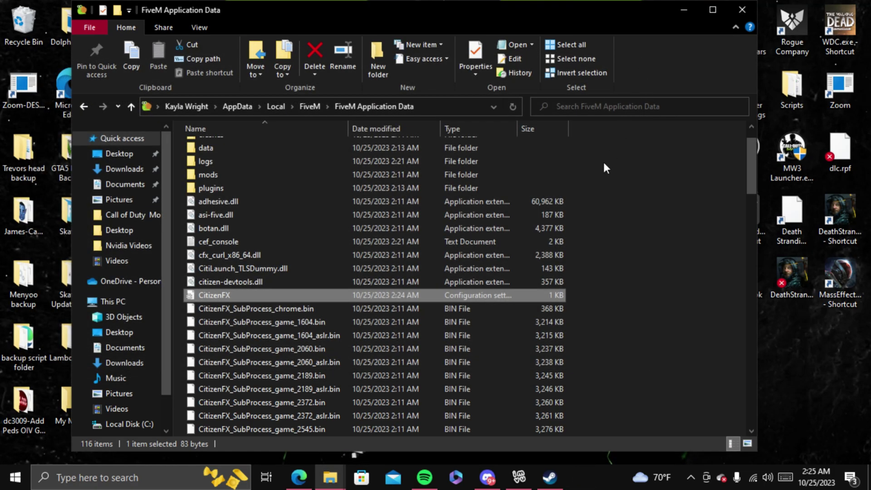
click(677, 12)
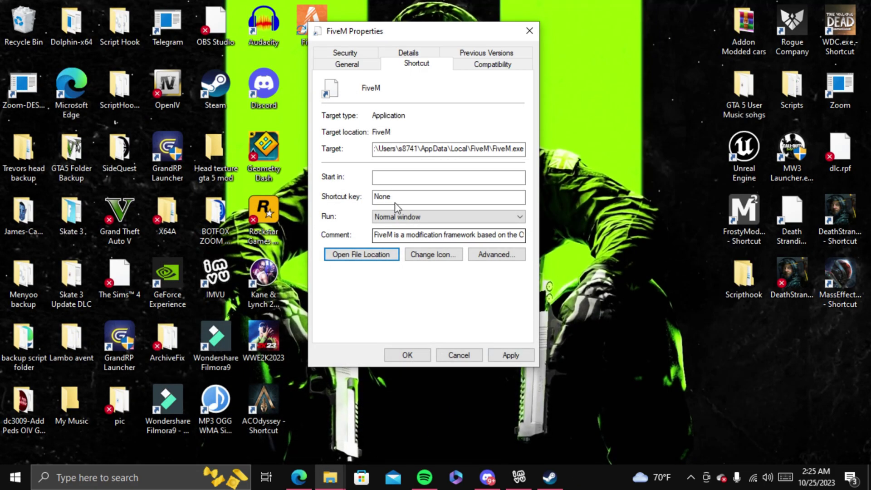
click(520, 85)
double_click(303, 18)
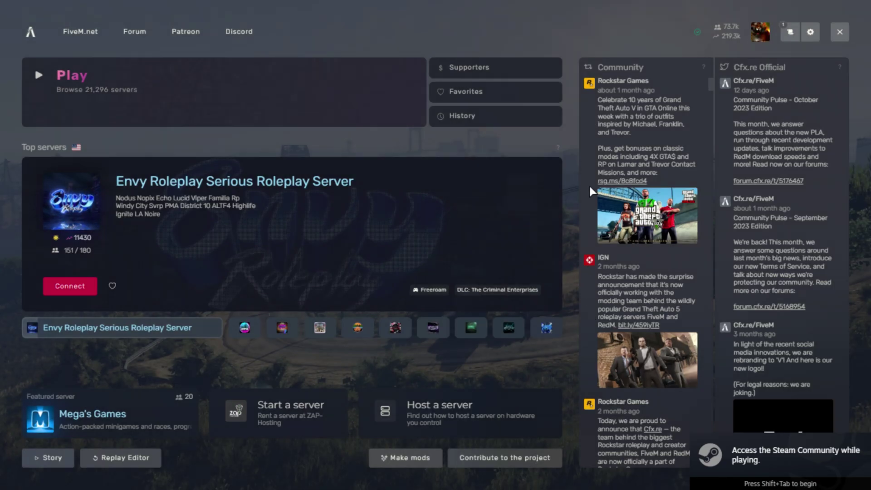
key(super)
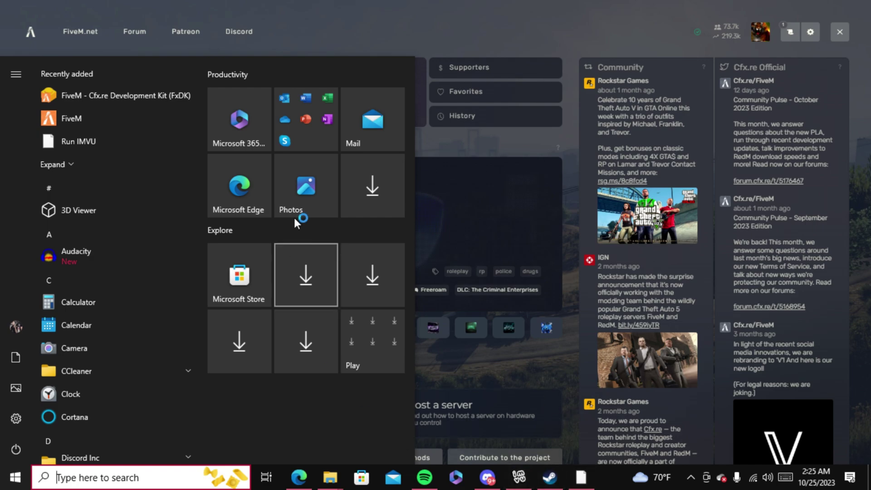
click(581, 476)
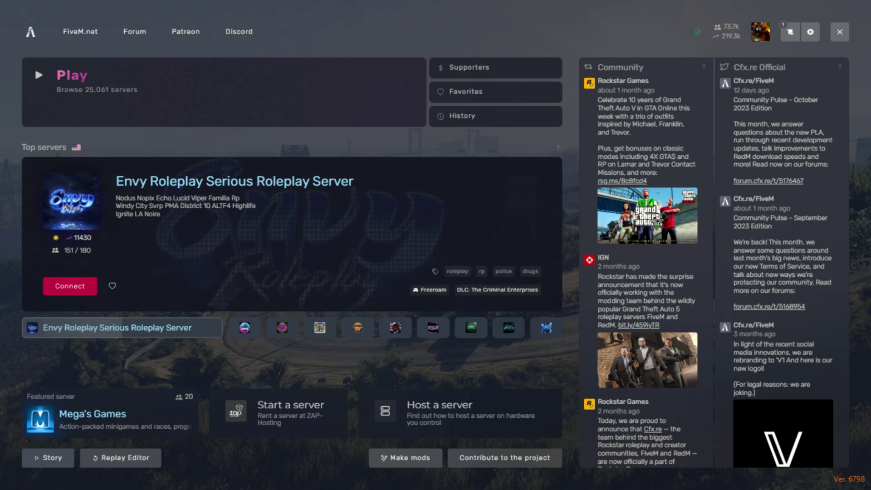
Bring up the GeForce Experience overlay over FiveM with Alt+Z
key(alt+z)
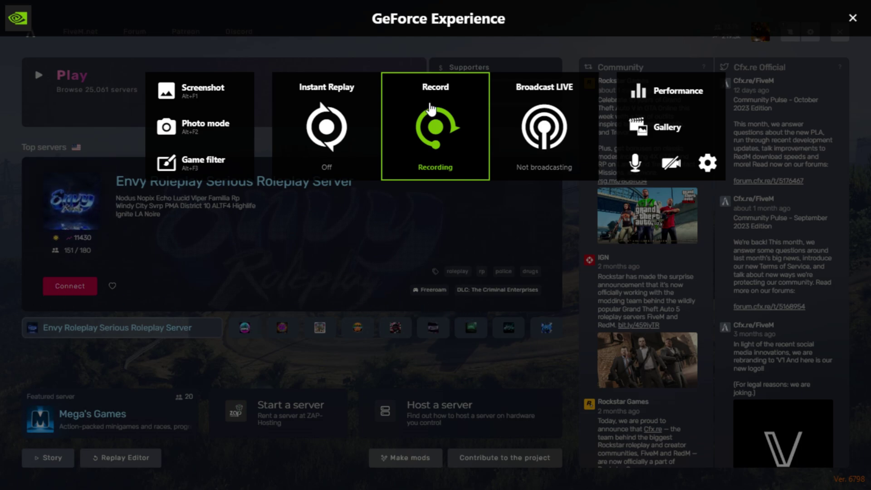
key(alt+z)
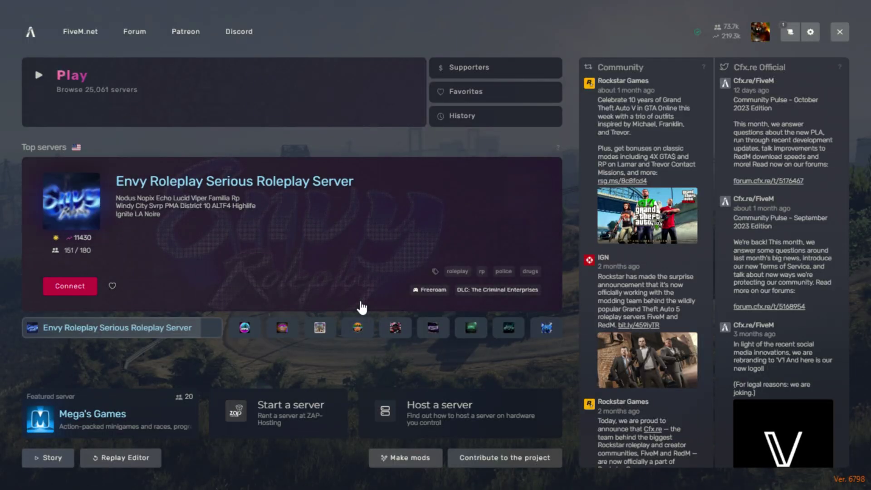